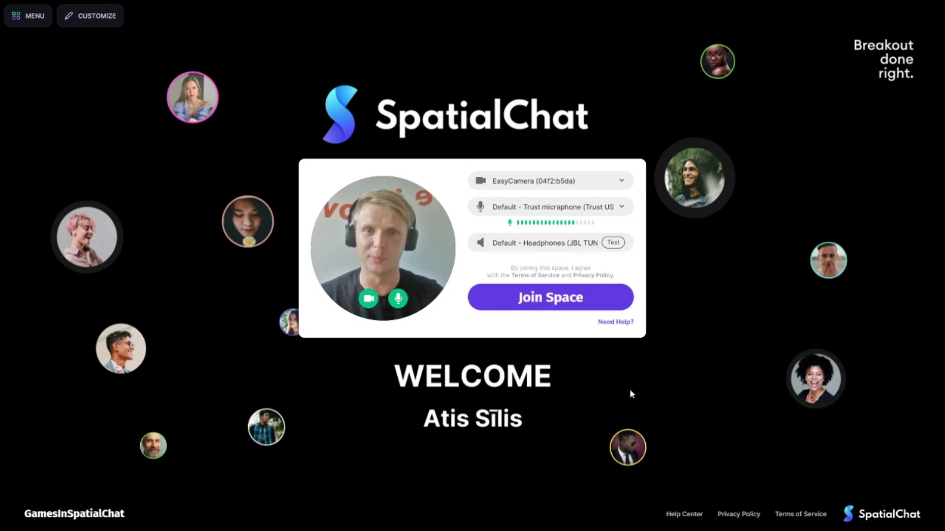
# Step: Join the space and move your avatar to the small platform with the round table in the INFO room
pyautogui.click(589, 307)
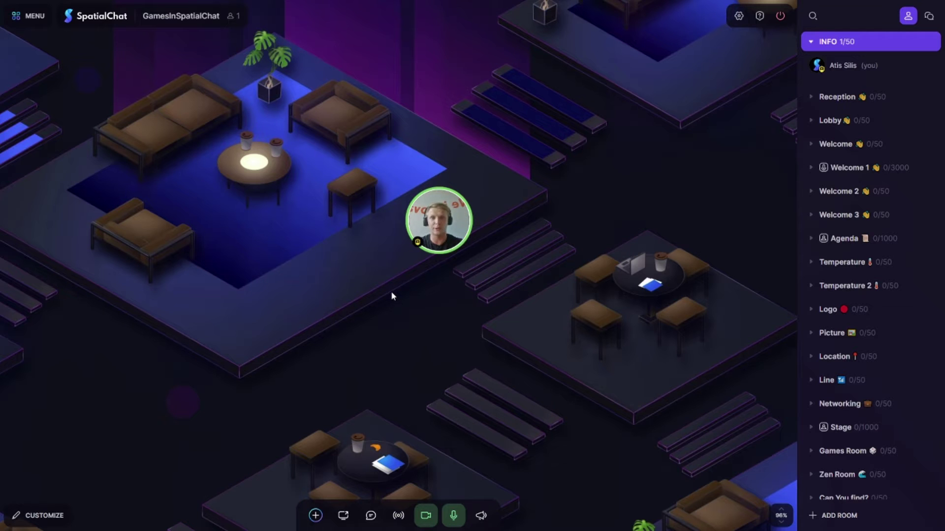
pyautogui.scroll(-5, 392, 295)
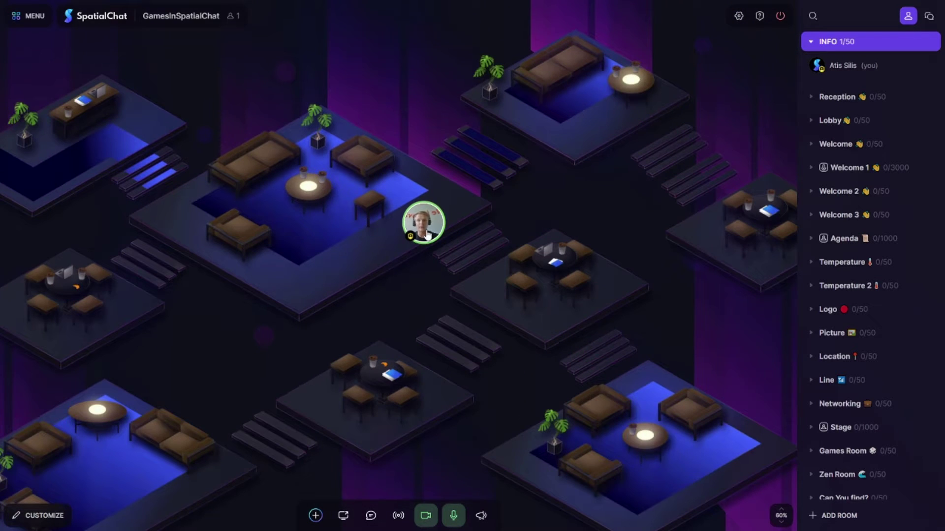
pyautogui.moveTo(419, 234); pyautogui.dragTo(516, 295)
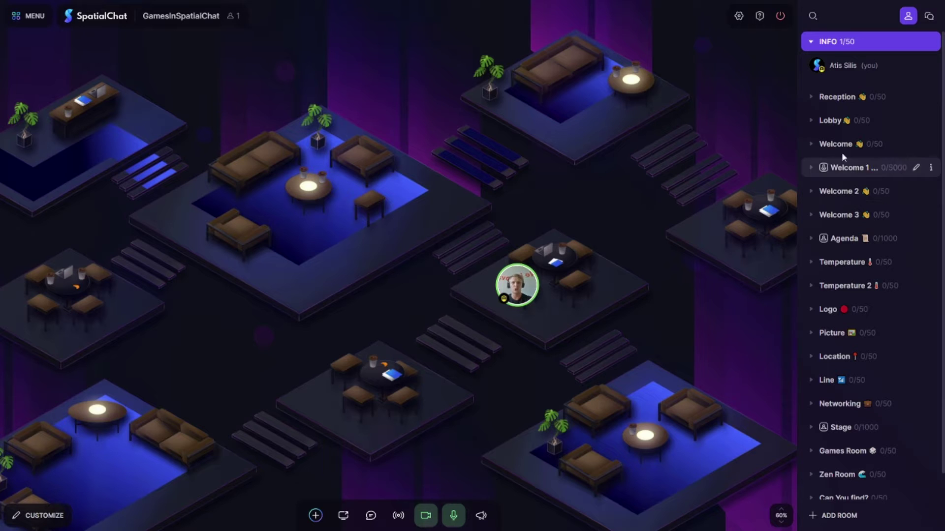
# Step: Enter the Reception room and move your avatar onto the INFO circle
pyautogui.click(838, 97)
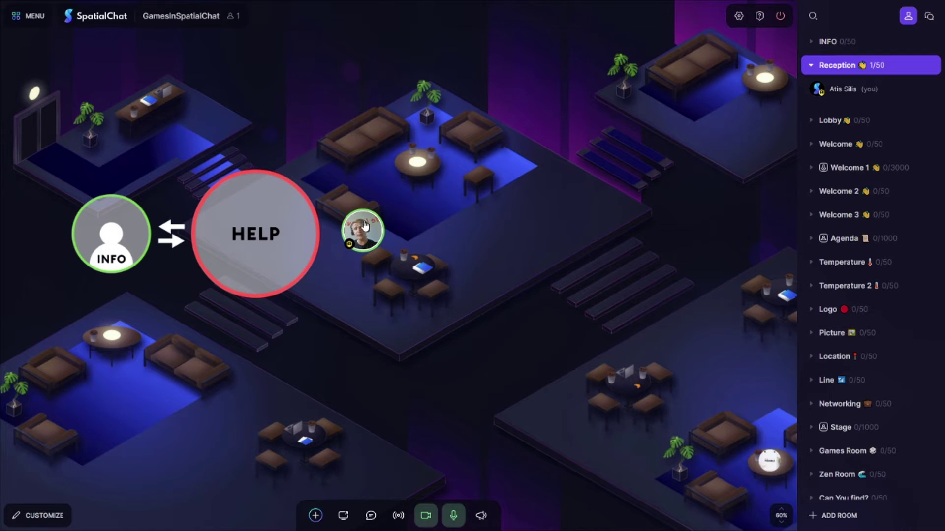
pyautogui.moveTo(364, 225); pyautogui.dragTo(112, 229)
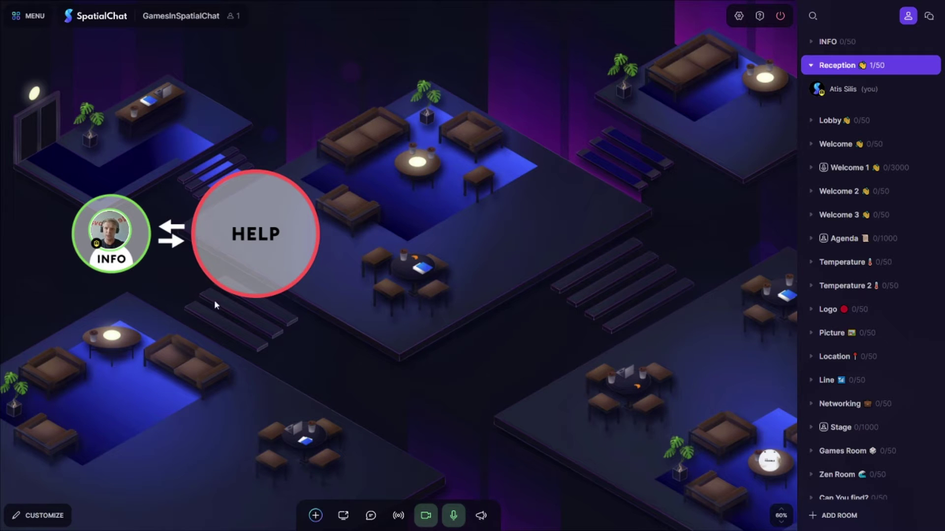
# Step: Place the room's location pin above the word HELP in the Reception circle, and check the background and zoom settings
pyautogui.click(39, 516)
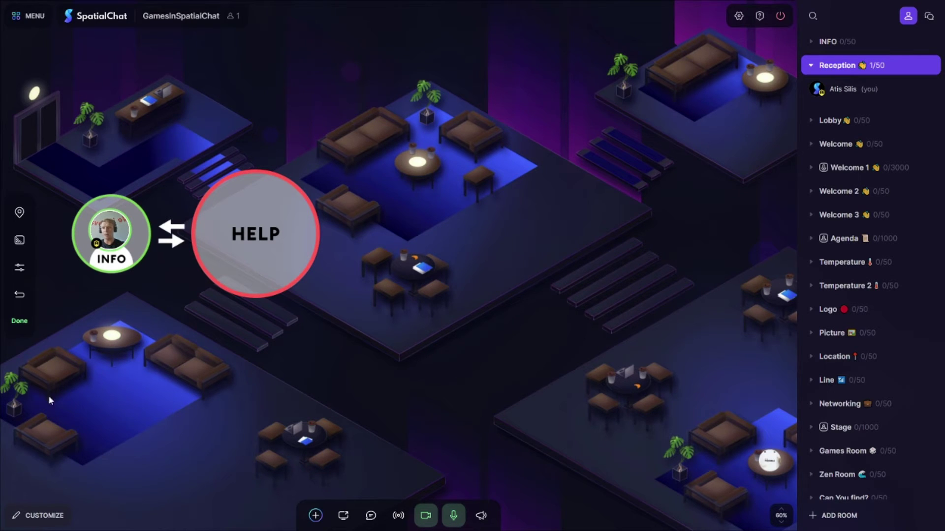
pyautogui.click(20, 213)
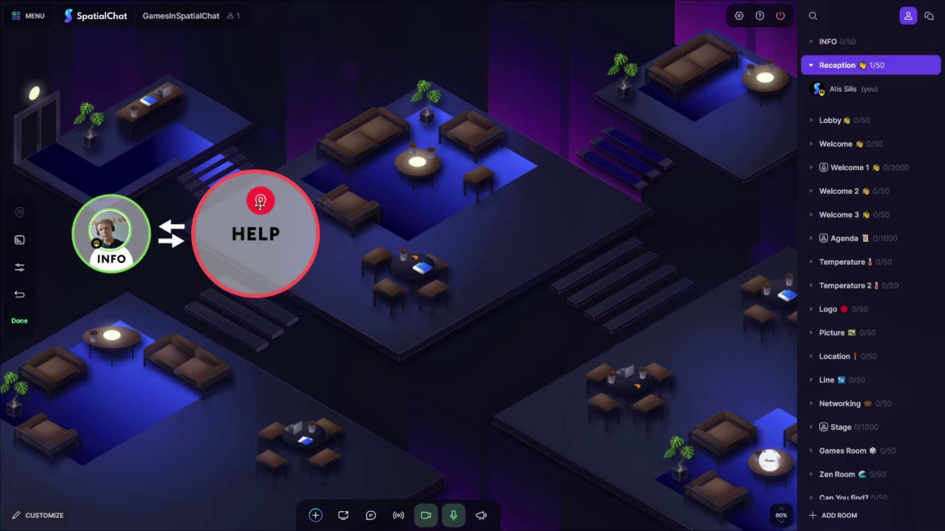
pyautogui.click(254, 203)
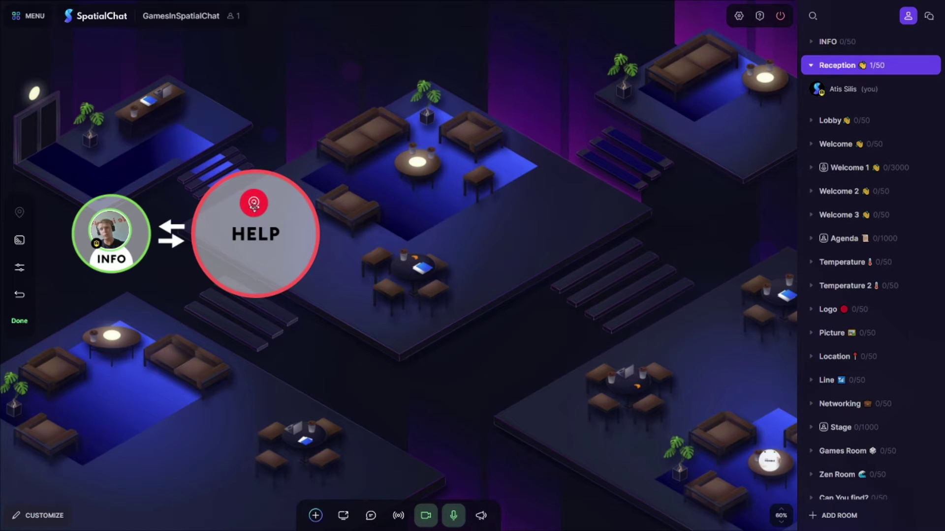
pyautogui.click(234, 322)
pyautogui.click(20, 268)
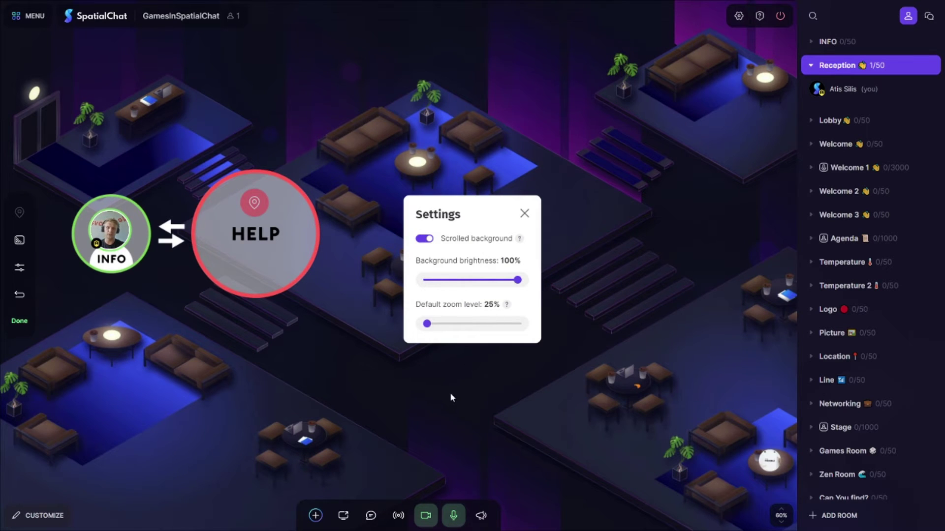
pyautogui.click(467, 369)
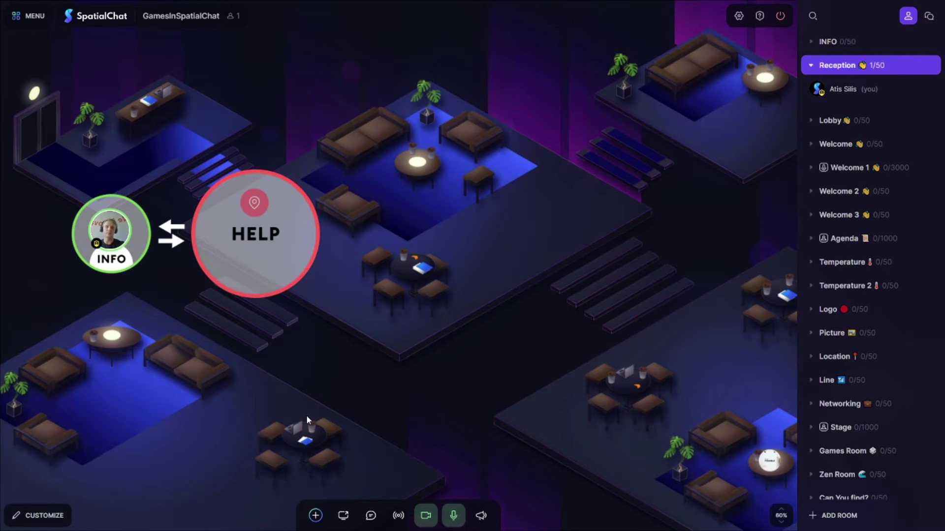
# Step: Enter the Lobby room and place its location pin above the text in the "I AM NEW HERE" circle
pyautogui.click(840, 127)
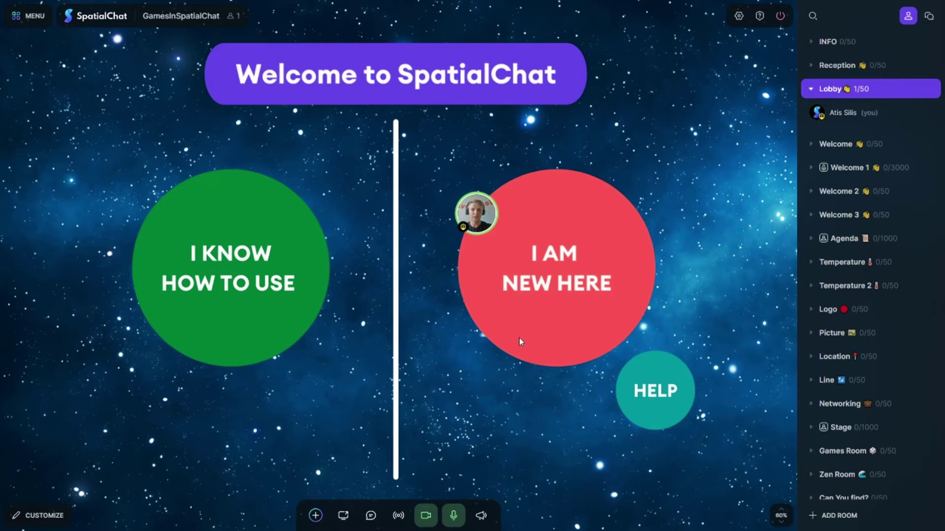
pyautogui.click(40, 515)
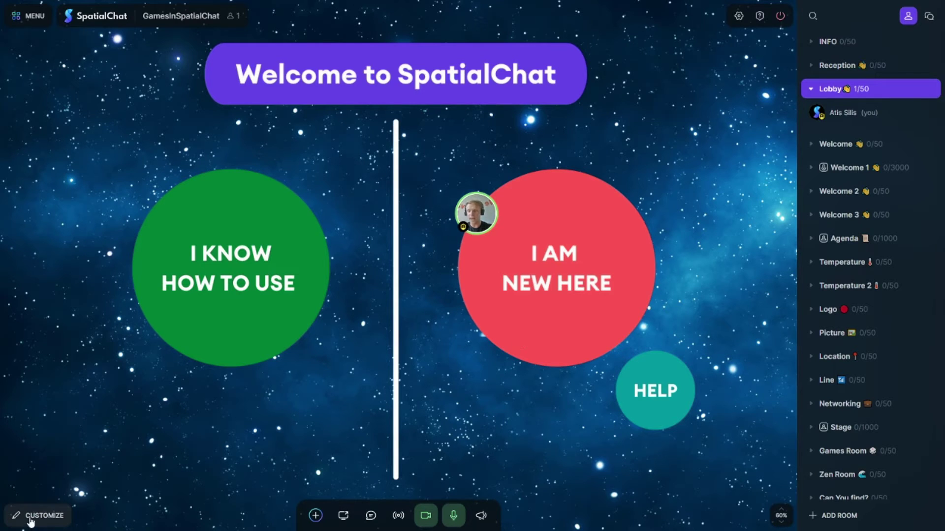
pyautogui.click(19, 212)
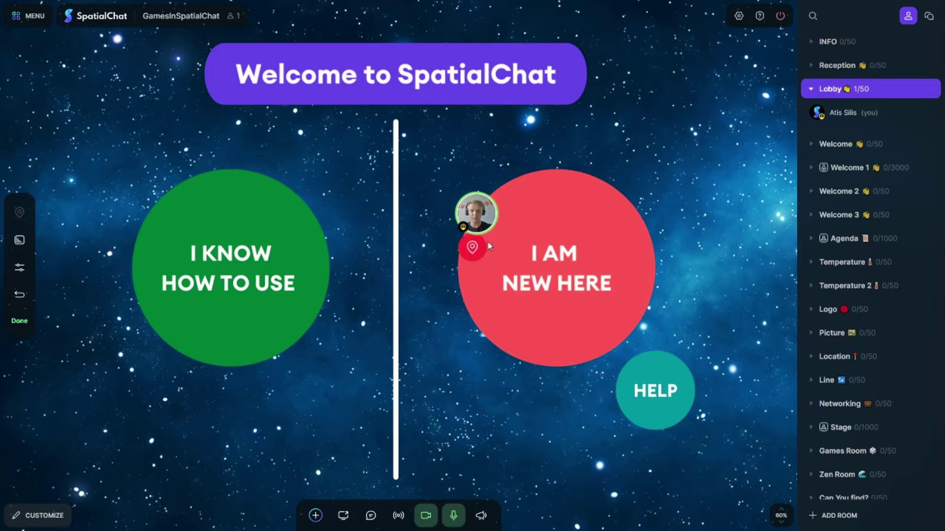
pyautogui.click(555, 215)
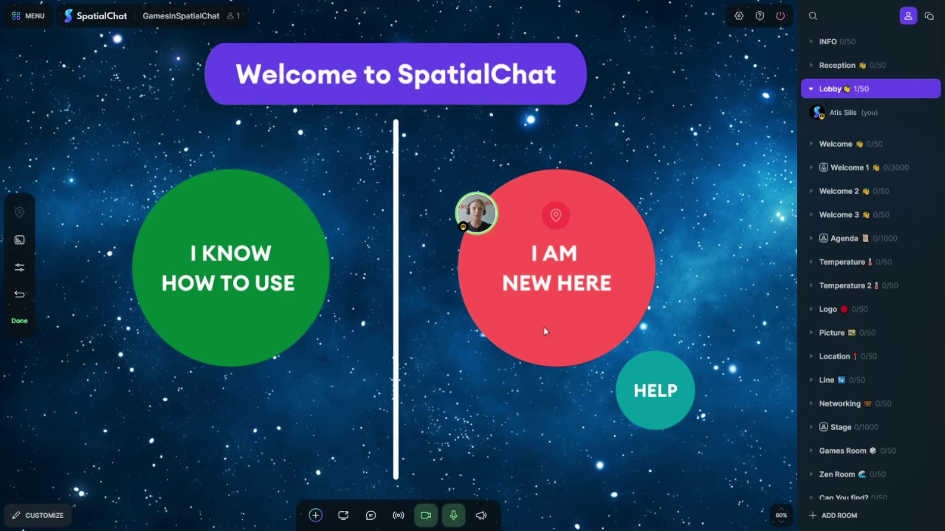
# Step: Move your avatar through the HELP and "I AM NEW HERE" circles into "I KNOW HOW TO USE", and finish customizing the room
pyautogui.moveTo(487, 211); pyautogui.dragTo(654, 385)
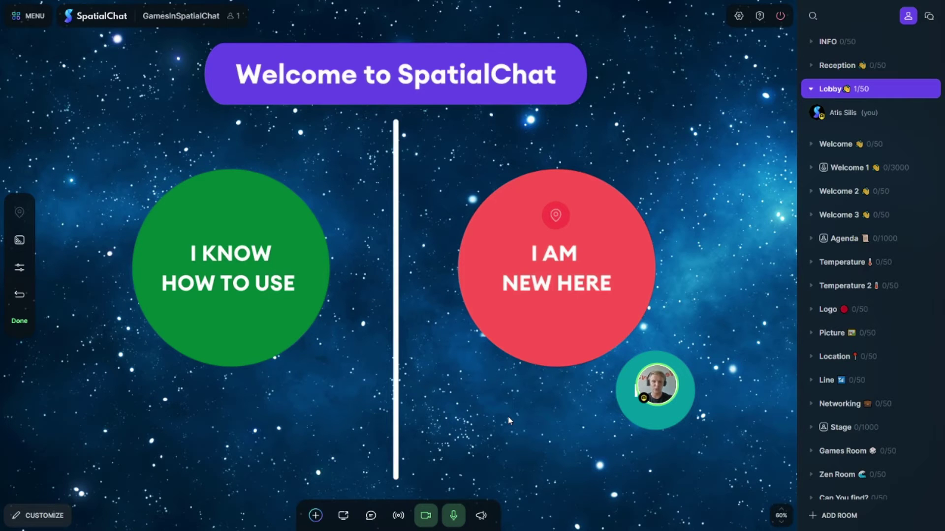
pyautogui.moveTo(665, 386); pyautogui.dragTo(576, 323)
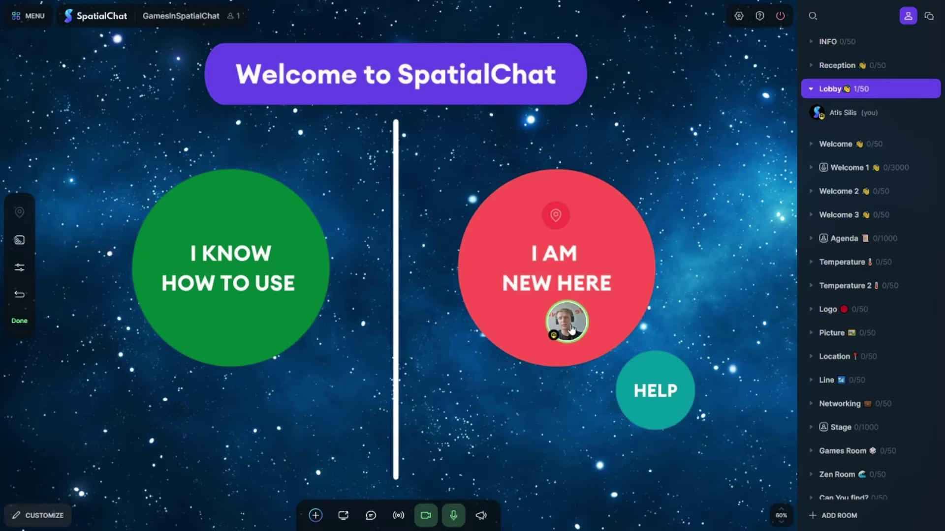
pyautogui.moveTo(573, 335); pyautogui.dragTo(234, 338)
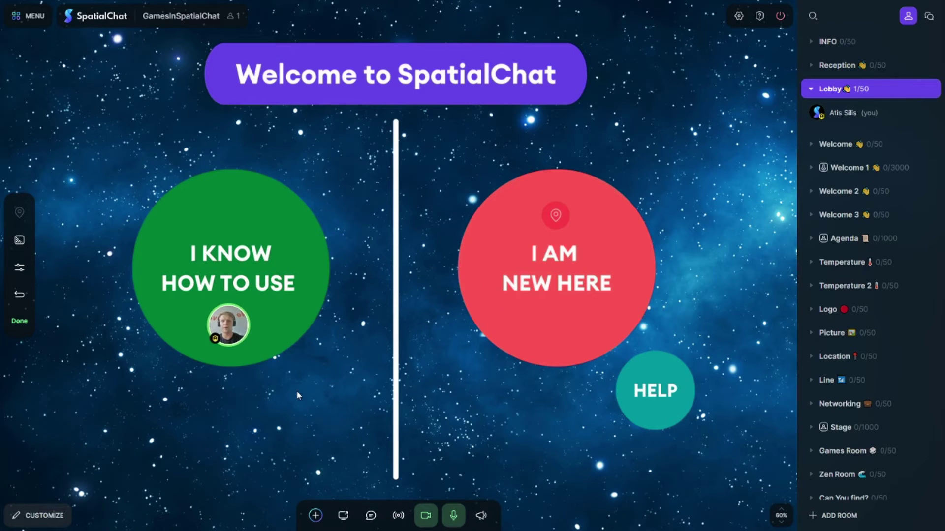
pyautogui.click(20, 320)
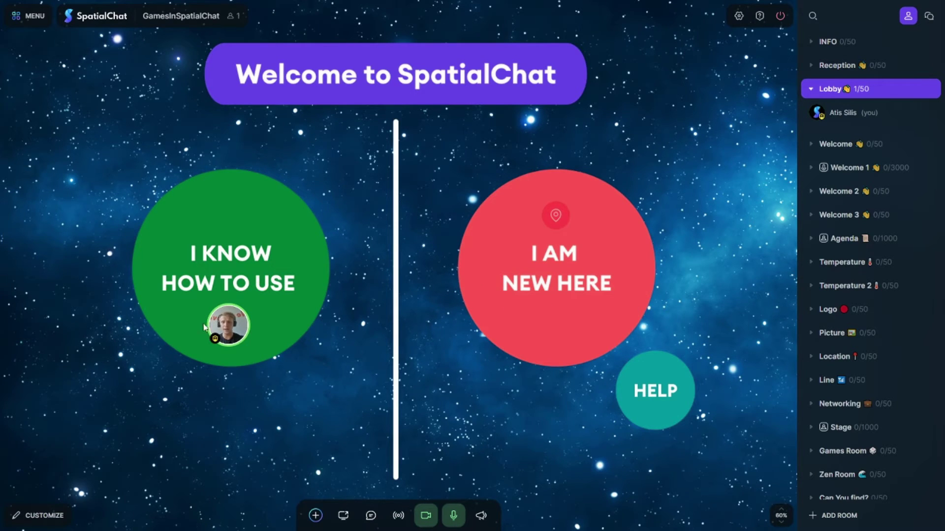
pyautogui.moveTo(227, 327)
pyautogui.mouseDown()
pyautogui.moveTo(221, 348)
pyautogui.moveTo(336, 211)
pyautogui.moveTo(107, 383)
pyautogui.moveTo(206, 308)
pyautogui.moveTo(214, 324)
pyautogui.mouseUp()
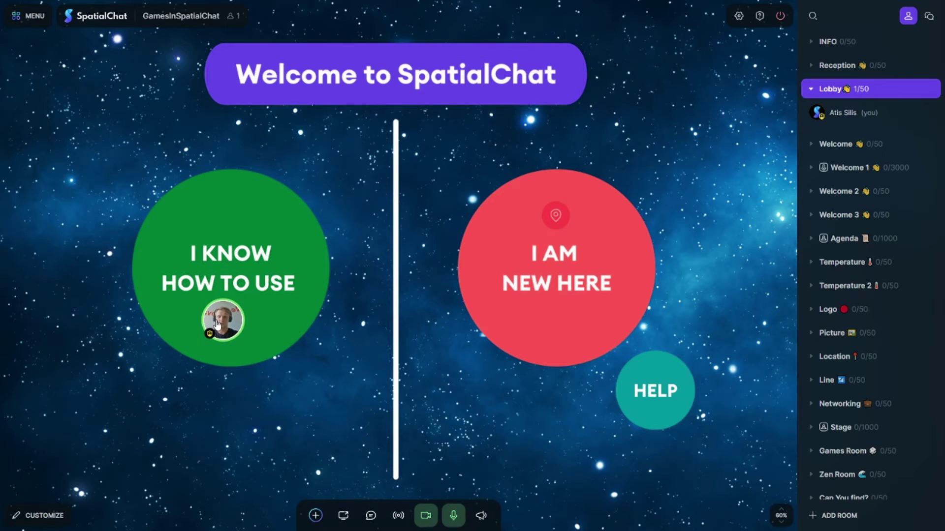
# Step: Enter the Welcome room and check the embedded video's settings for synced playback and room-wide sound
pyautogui.click(851, 146)
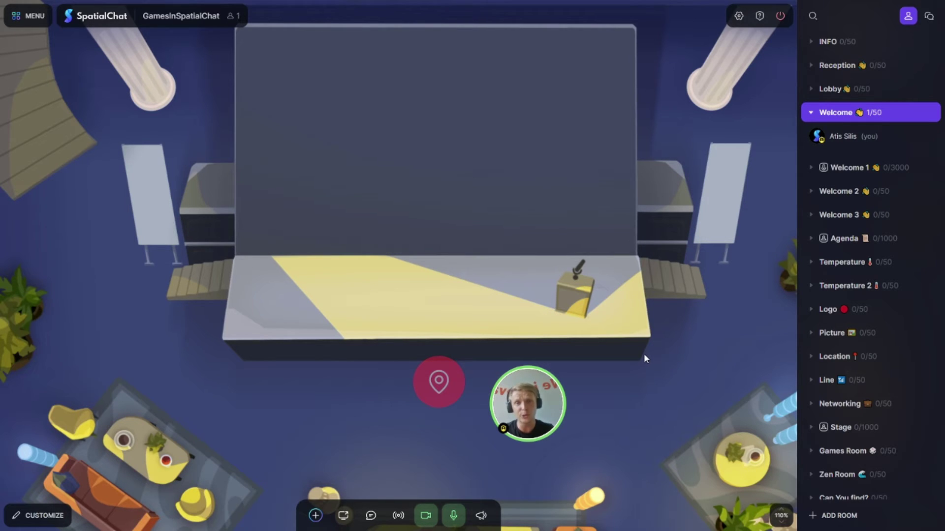
pyautogui.scroll(-5, 643, 353)
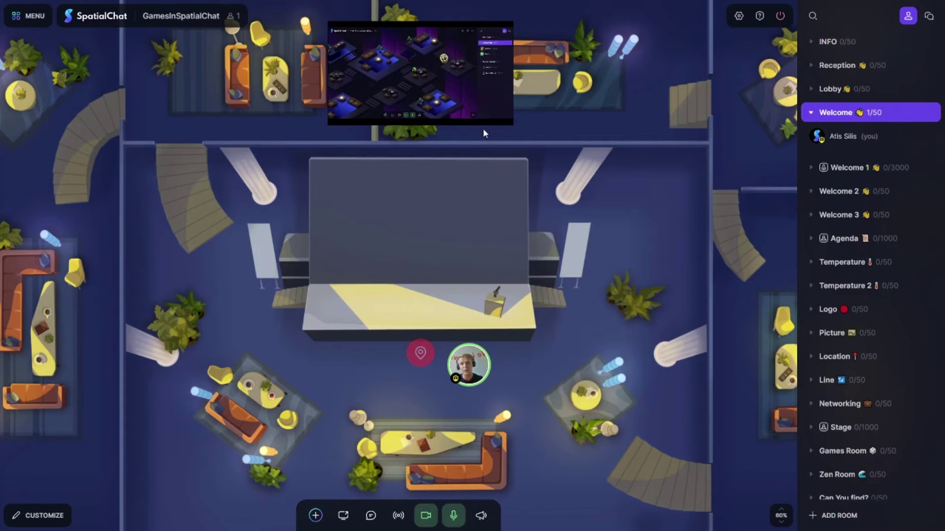
pyautogui.moveTo(483, 116)
pyautogui.click(396, 64)
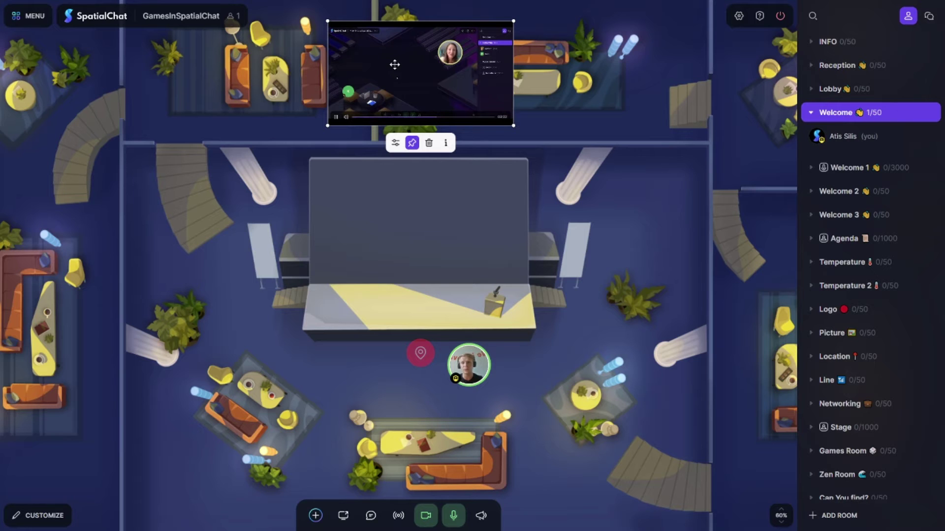
pyautogui.click(394, 140)
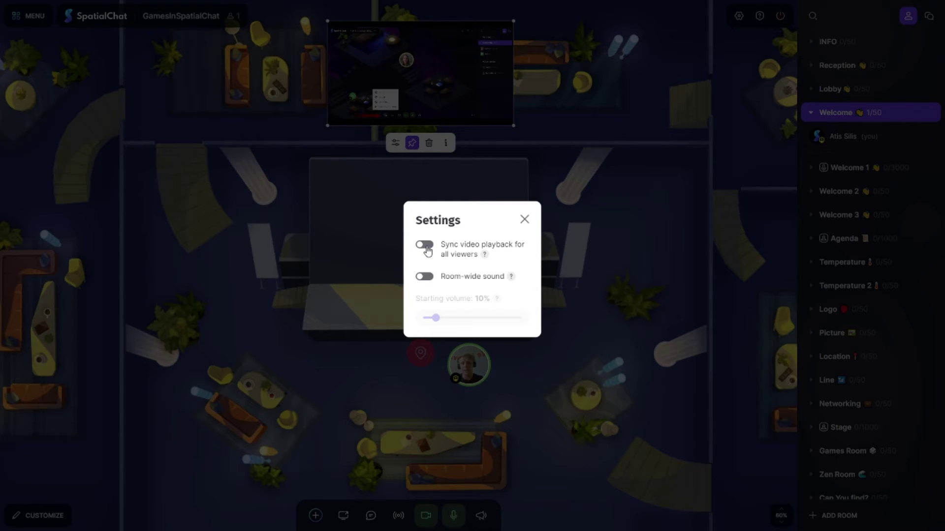
pyautogui.click(327, 161)
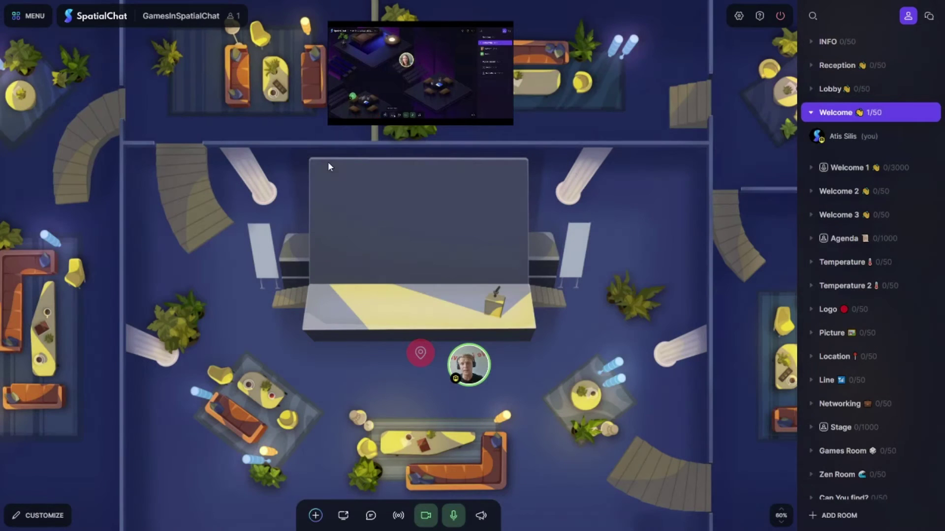
# Step: Set the Welcome room's default zoom level to 75% and finish customizing
pyautogui.click(42, 515)
pyautogui.click(20, 270)
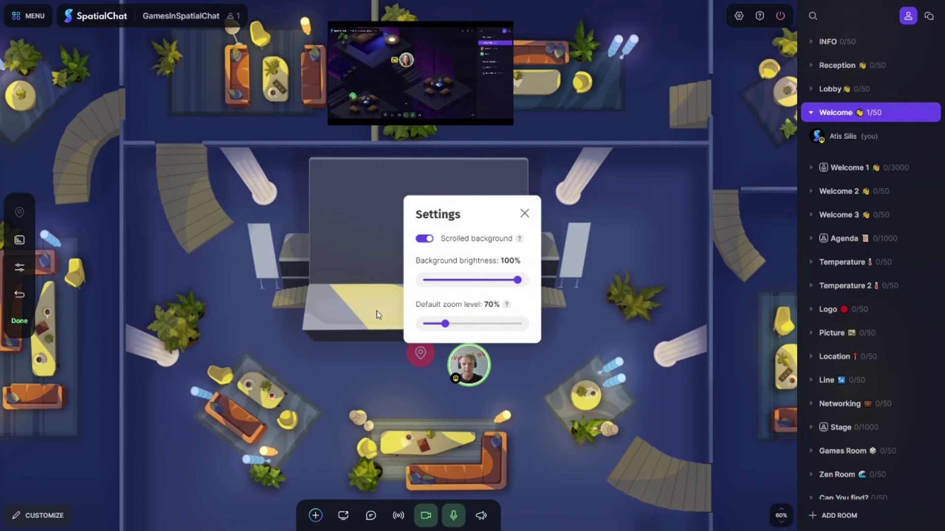
pyautogui.moveTo(445, 325); pyautogui.dragTo(447, 325)
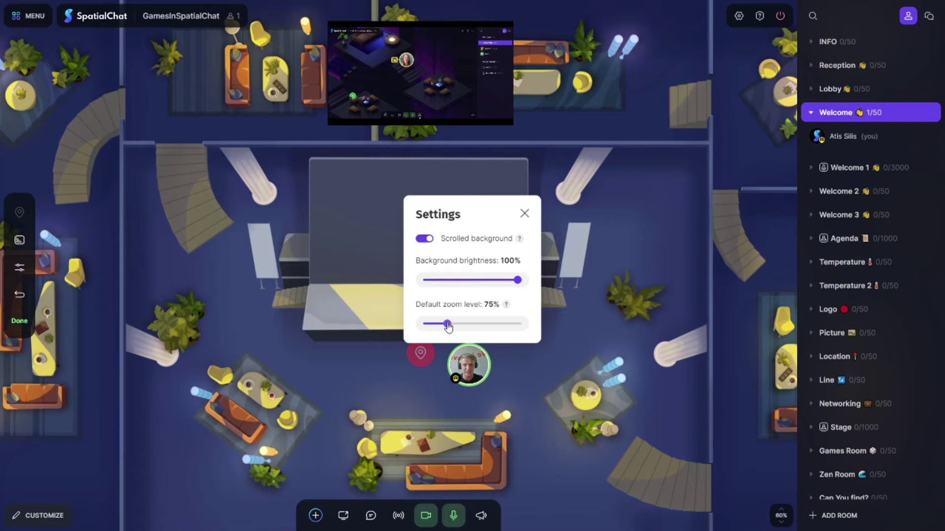
pyautogui.click(558, 359)
pyautogui.click(20, 320)
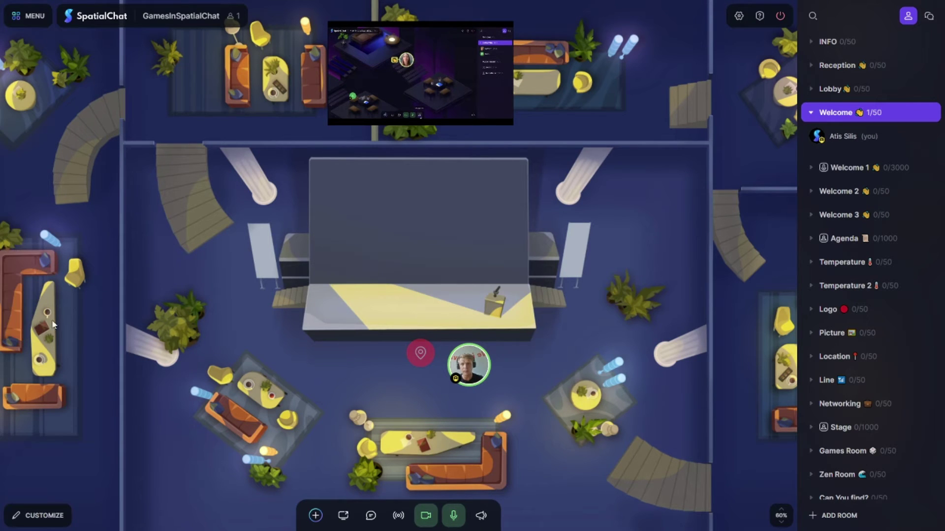
# Step: Move the embedded video onto the stage's large screen and rewind it to near its beginning
pyautogui.moveTo(435, 91); pyautogui.dragTo(432, 238)
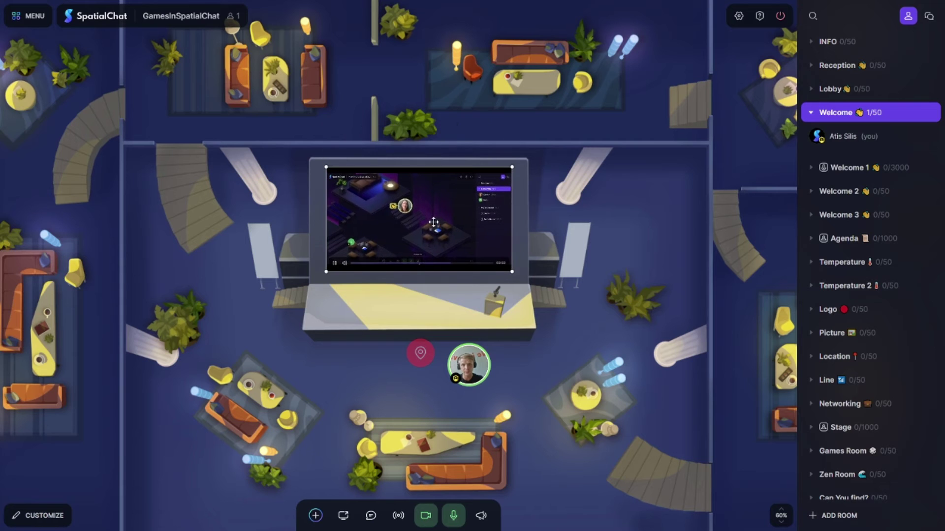
pyautogui.click(357, 266)
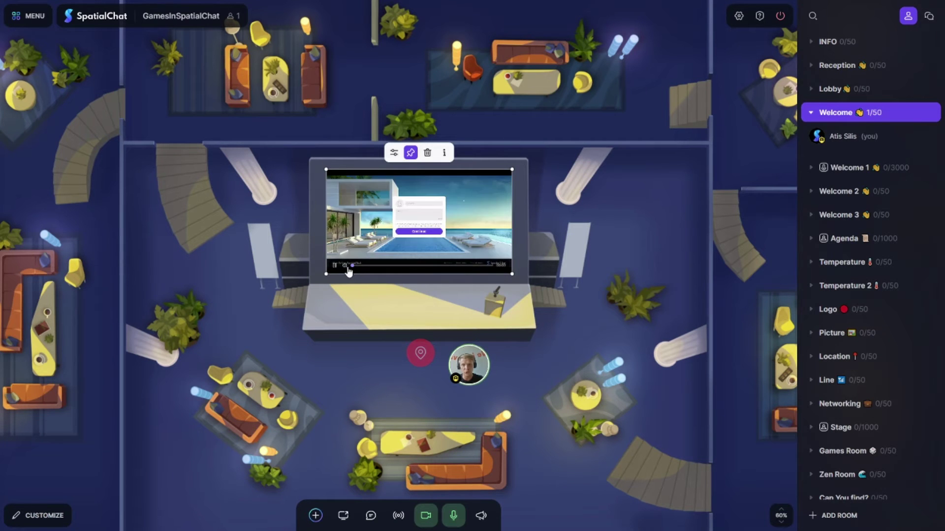
# Step: Re-enter the Welcome room by way of the Lobby to check its opening view, and visit the Welcome 1 room
pyautogui.click(839, 91)
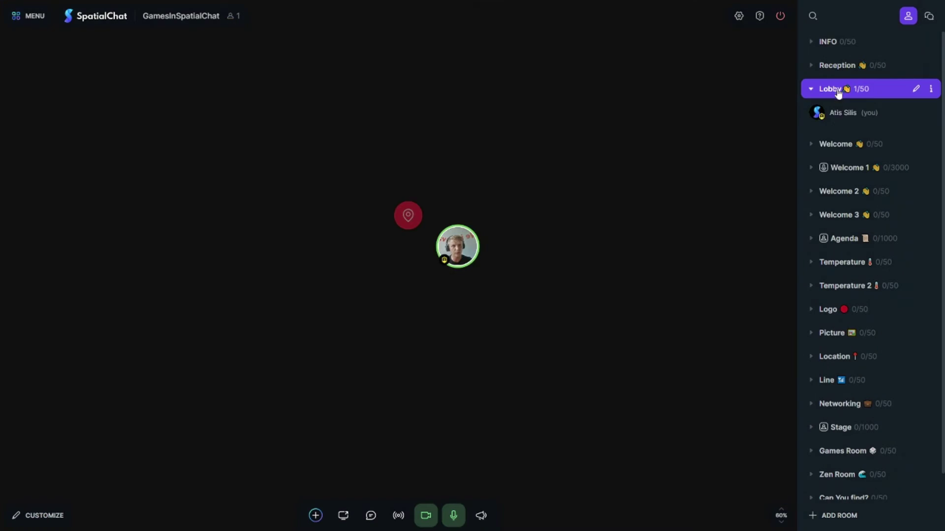
pyautogui.click(835, 144)
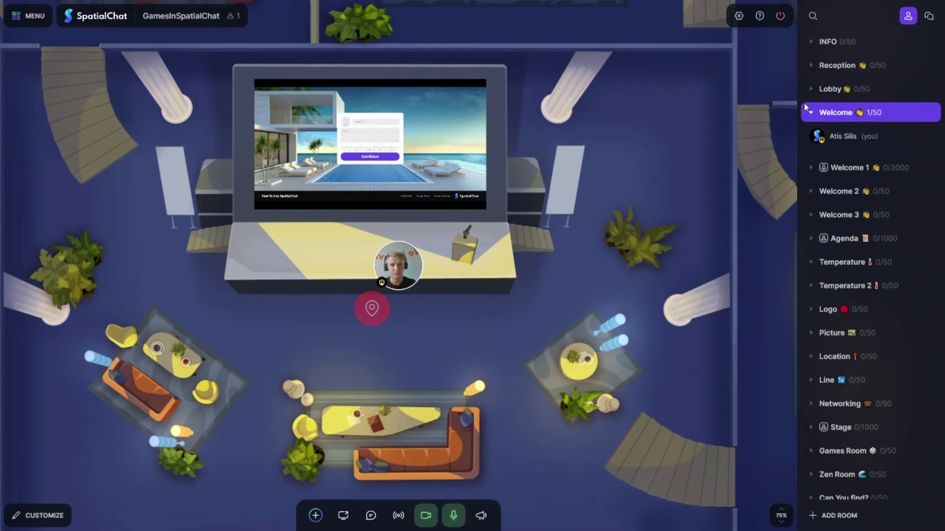
pyautogui.click(847, 168)
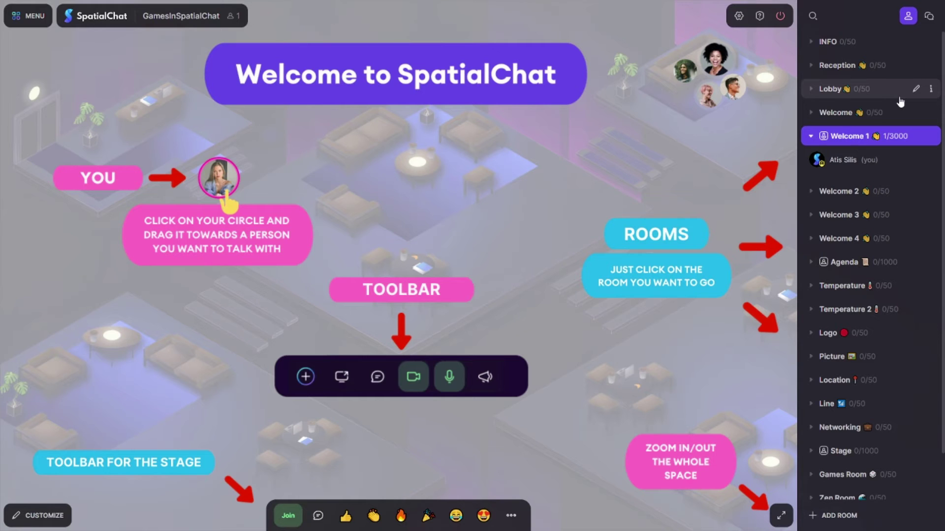
# Step: Enter the Welcome 2 room and add a video to it from the copied link
pyautogui.click(839, 191)
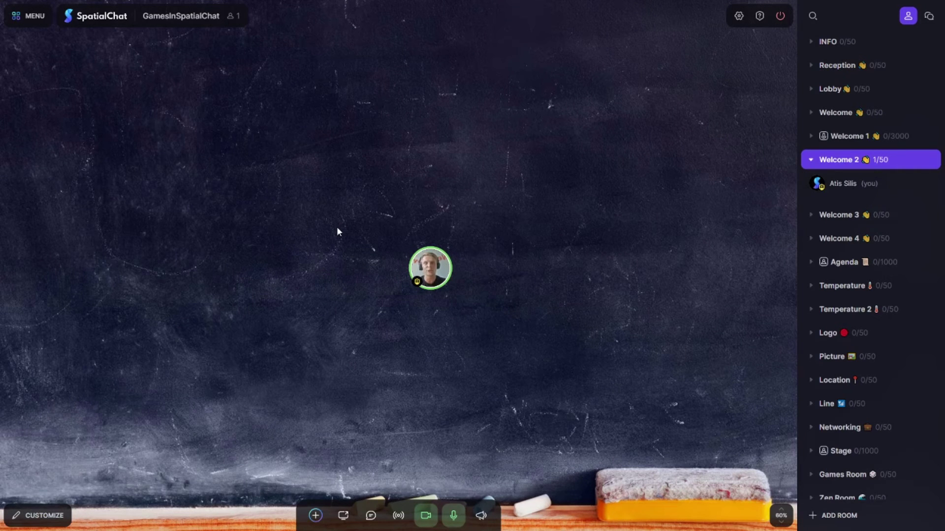
pyautogui.click(315, 515)
pyautogui.click(306, 463)
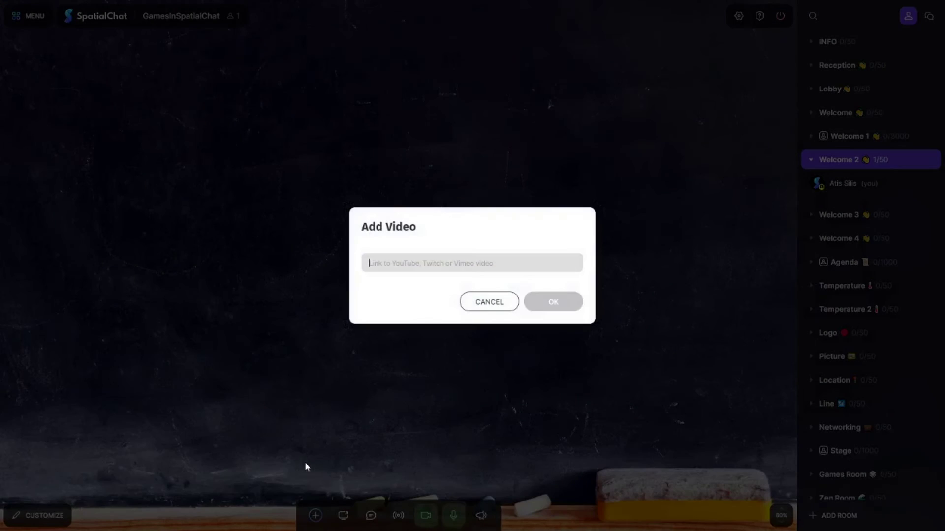
pyautogui.hotkey('ctrl', 'v')
pyautogui.click(553, 301)
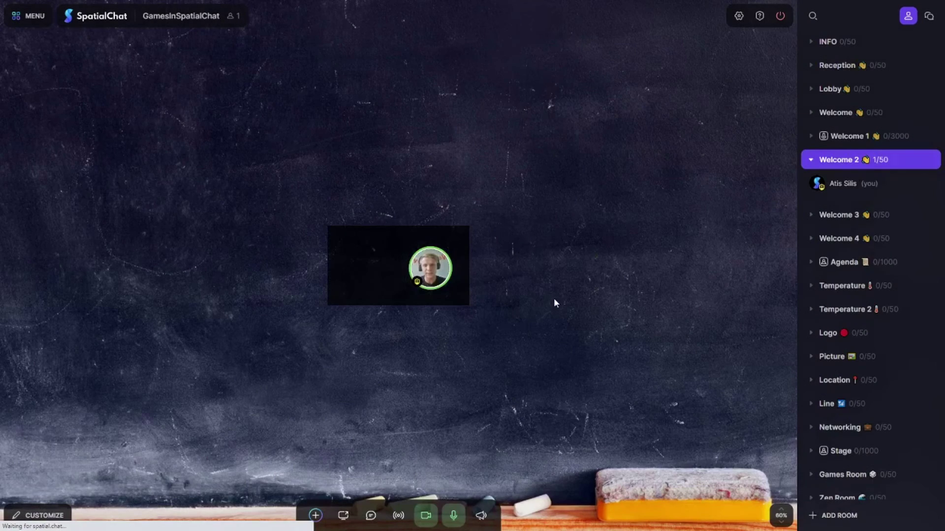
# Step: Move the embedded video up so it sits above the avatar, and check its playback sync and sound settings
pyautogui.moveTo(381, 248)
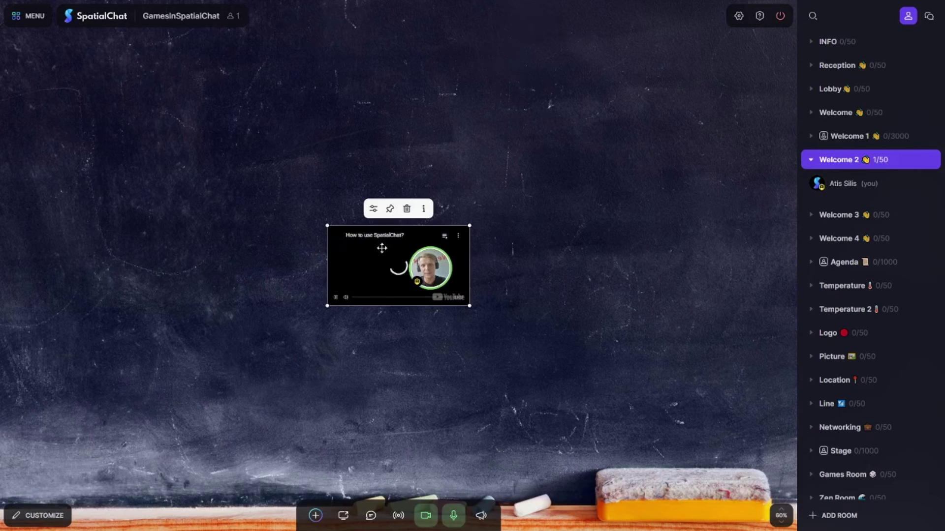
pyautogui.moveTo(382, 248); pyautogui.dragTo(389, 184)
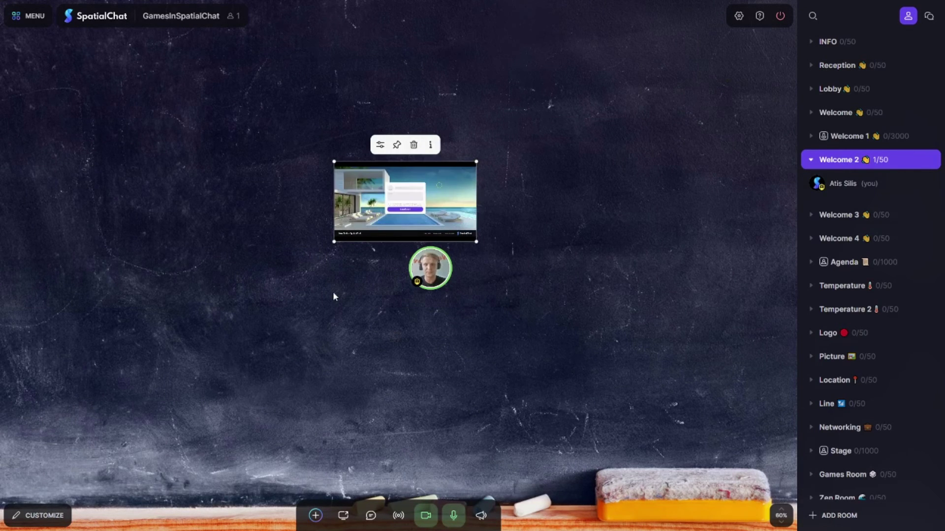
pyautogui.click(380, 144)
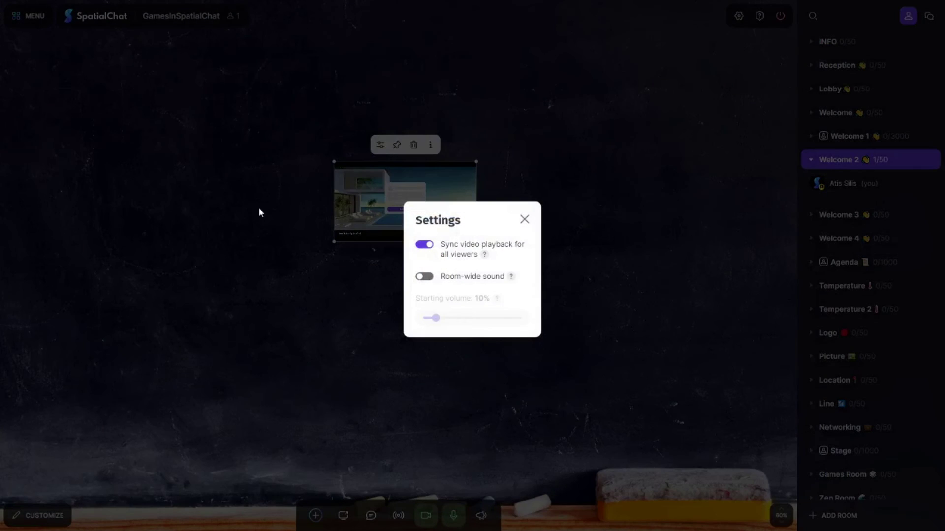
pyautogui.click(423, 245)
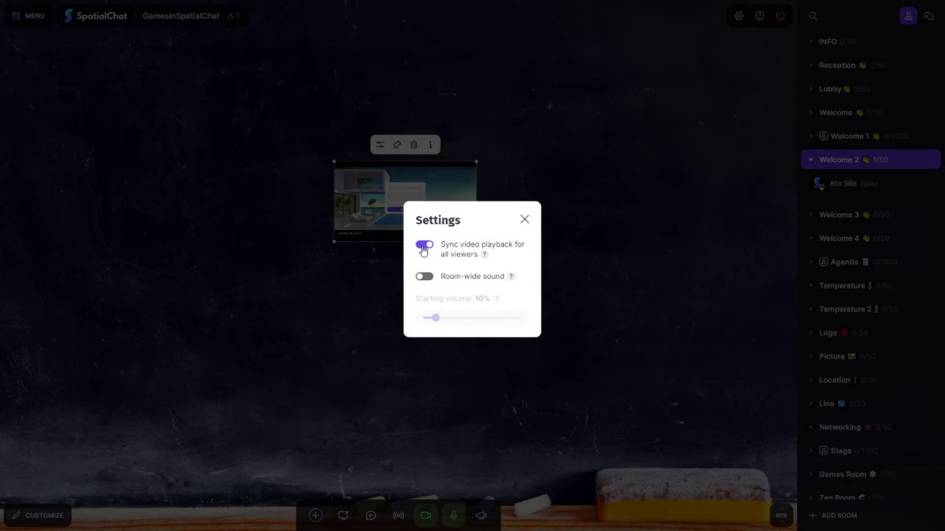
pyautogui.click(329, 273)
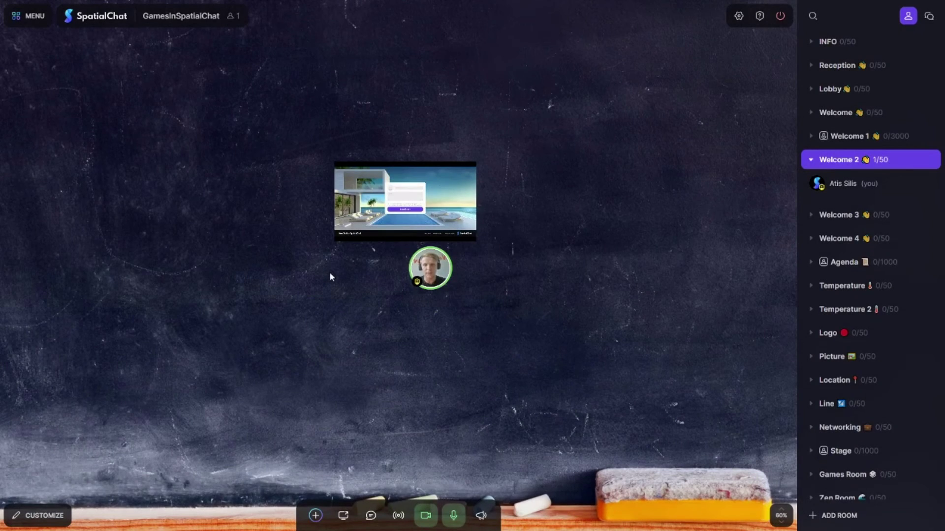
# Step: Turn off the scrolled background for the Welcome 2 room and finish customizing
pyautogui.click(43, 514)
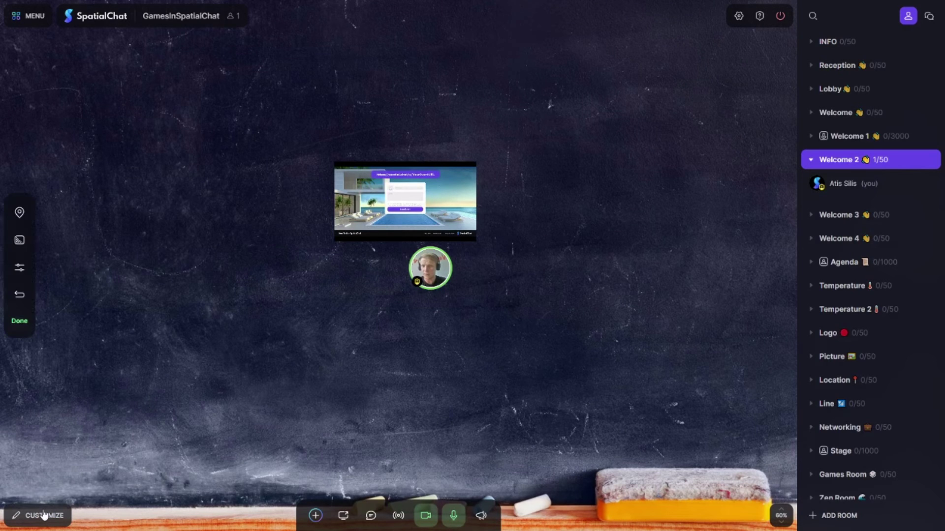
pyautogui.click(20, 268)
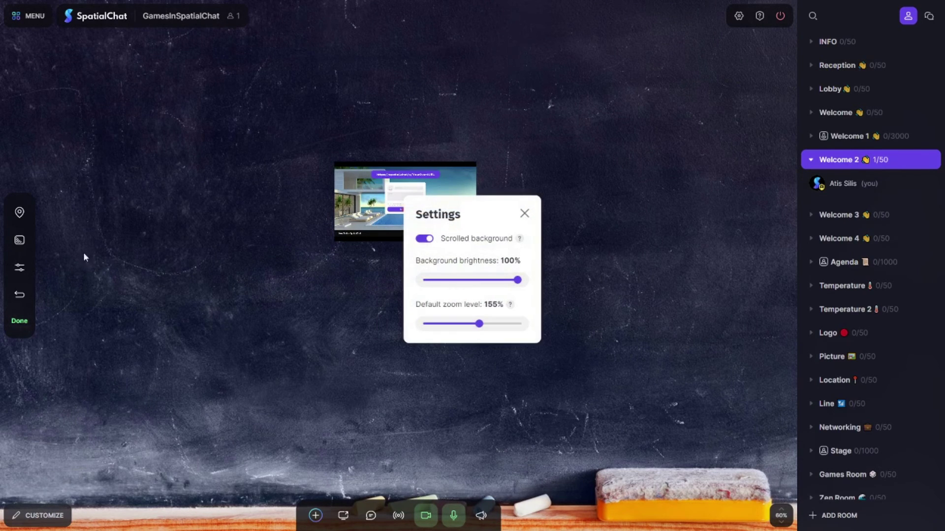
pyautogui.click(423, 241)
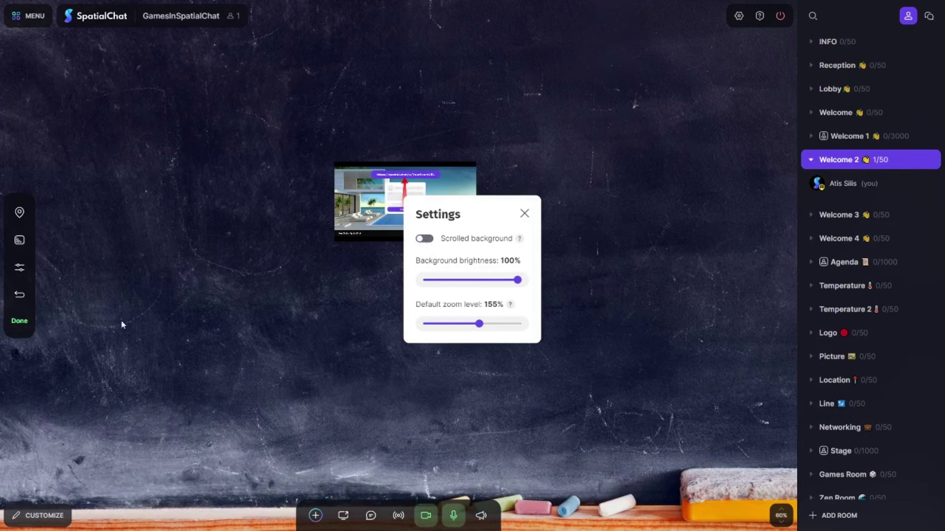
pyautogui.click(20, 323)
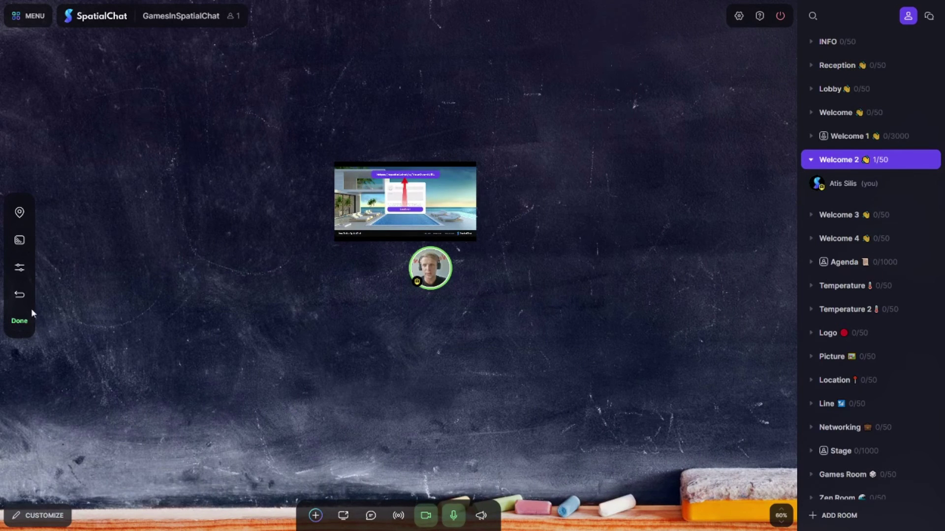
pyautogui.click(19, 321)
# Step: Enlarge the embedded video until it fills most of the room view, and adjust its position
pyautogui.click(427, 211)
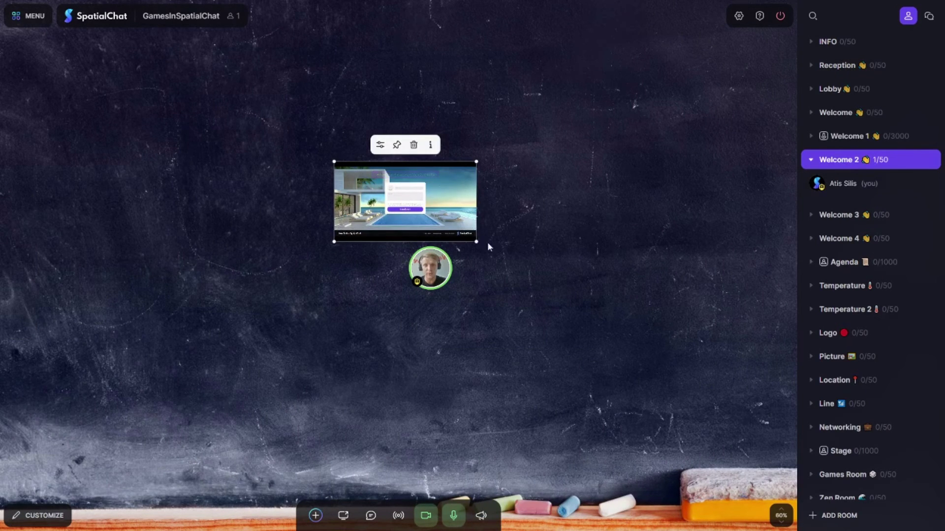
pyautogui.moveTo(477, 241); pyautogui.dragTo(765, 426)
pyautogui.moveTo(670, 323); pyautogui.dragTo(674, 362)
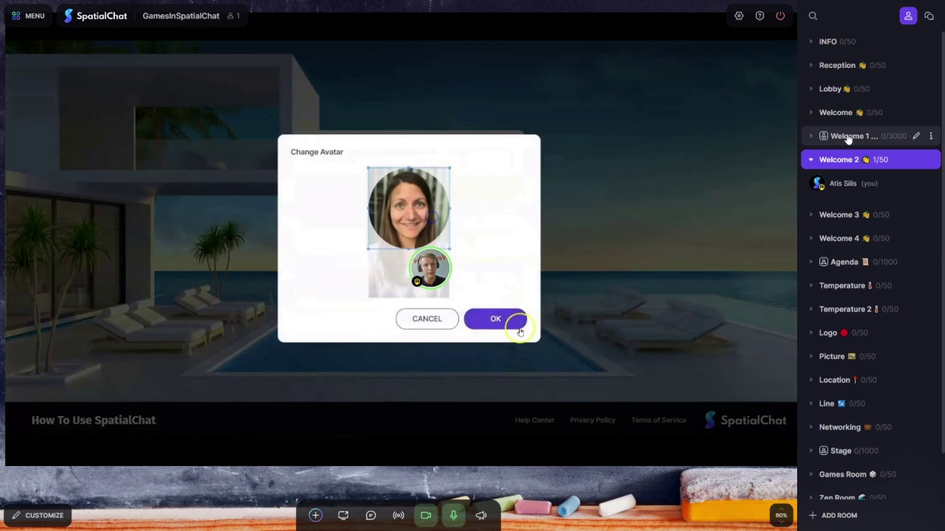
# Step: Visit the Welcome 1, Welcome 2, Welcome 3, Welcome 4 and Agenda rooms in turn to view their setups
pyautogui.click(847, 141)
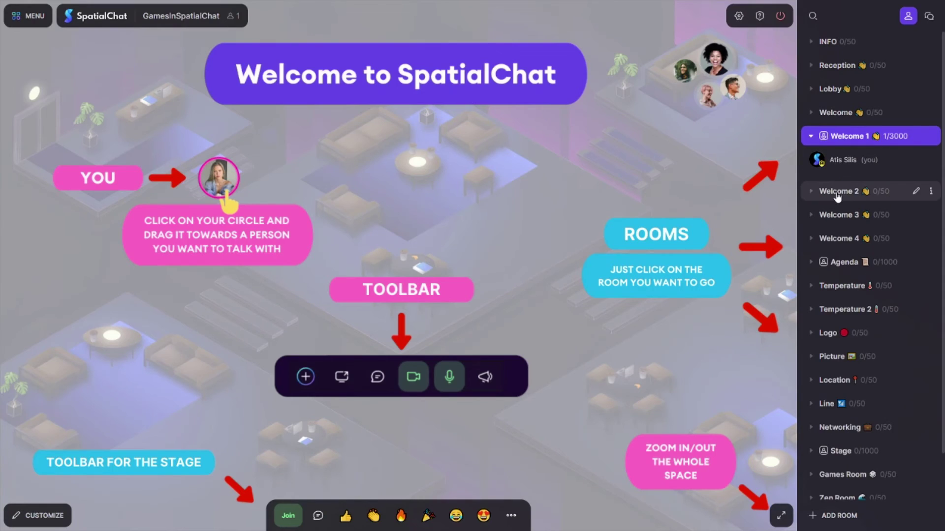
pyautogui.click(838, 194)
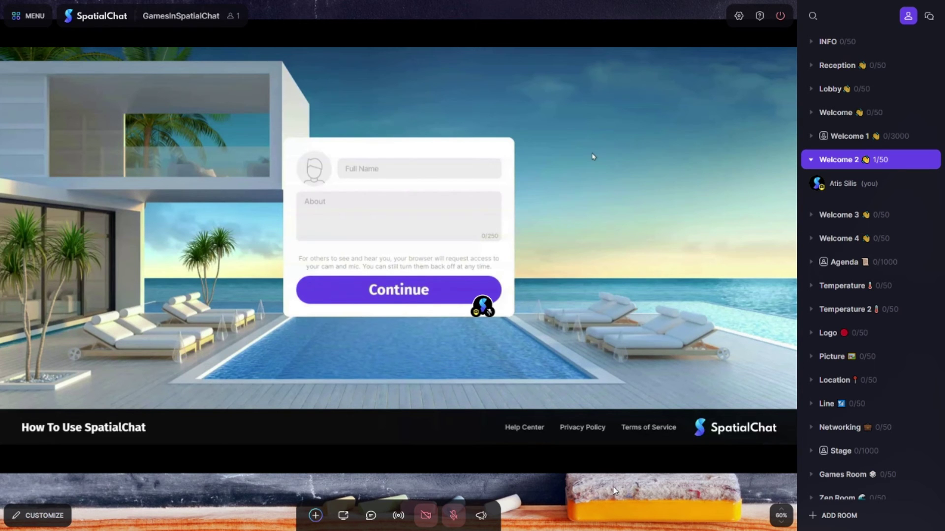
pyautogui.click(839, 215)
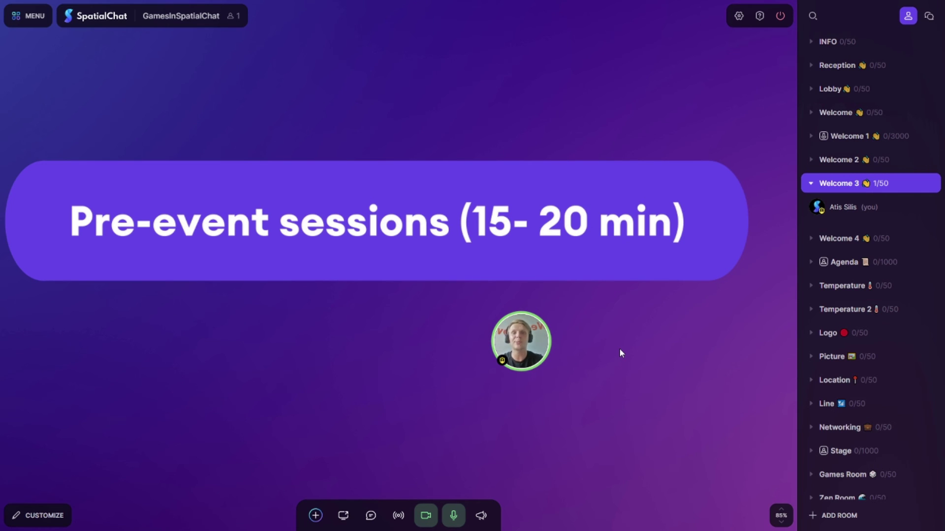
pyautogui.click(816, 240)
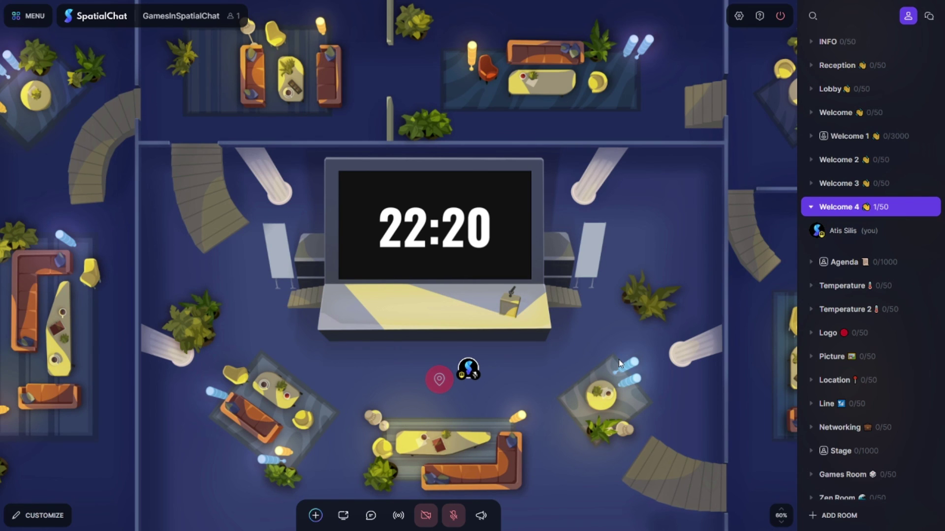
pyautogui.click(844, 266)
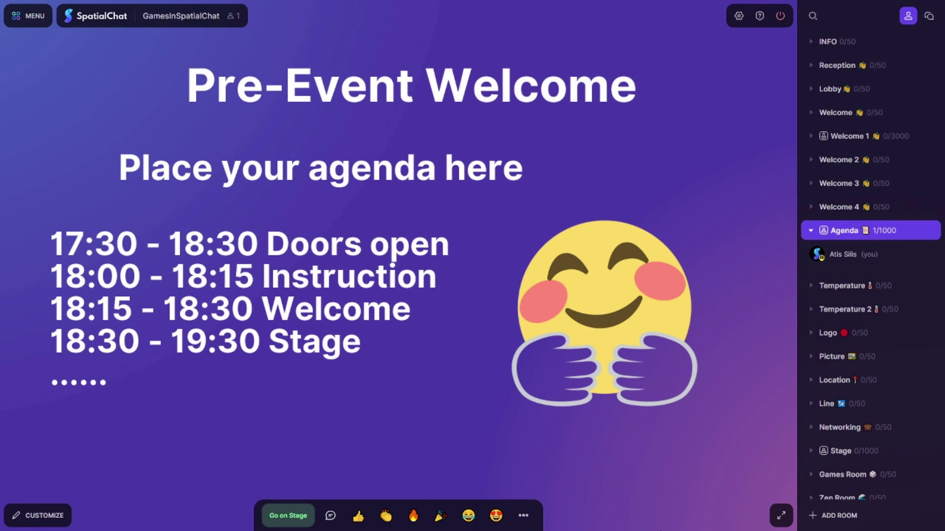